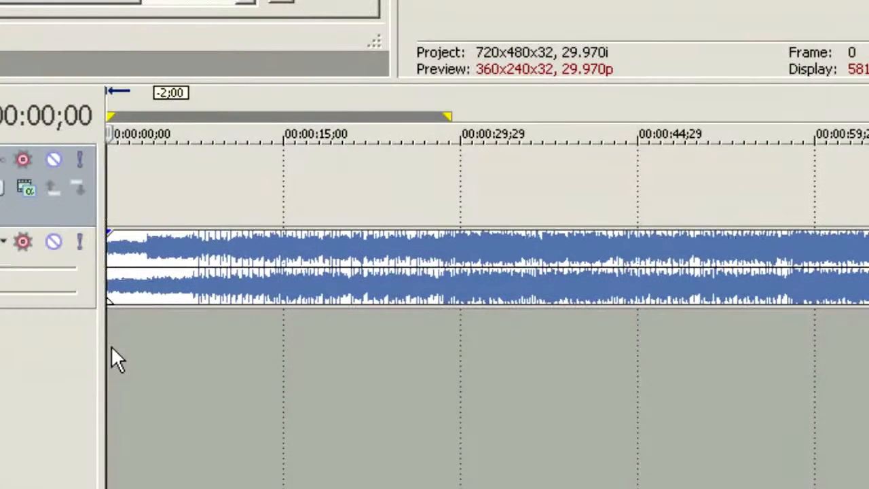
Play the audio track from the start and place 23 markers on the beat through roughly the first 26 seconds.
key(space)
key(m)
key(m)
key(m)
key(m)
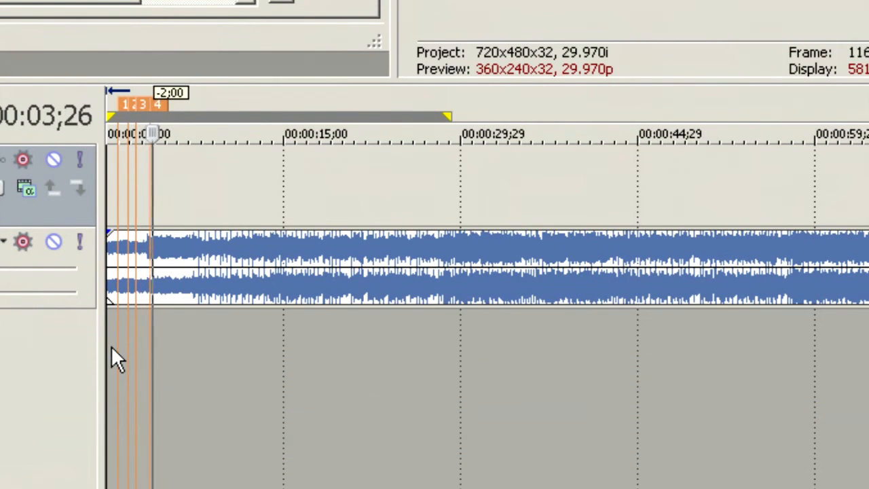
key(m)
key(m)
key(m)
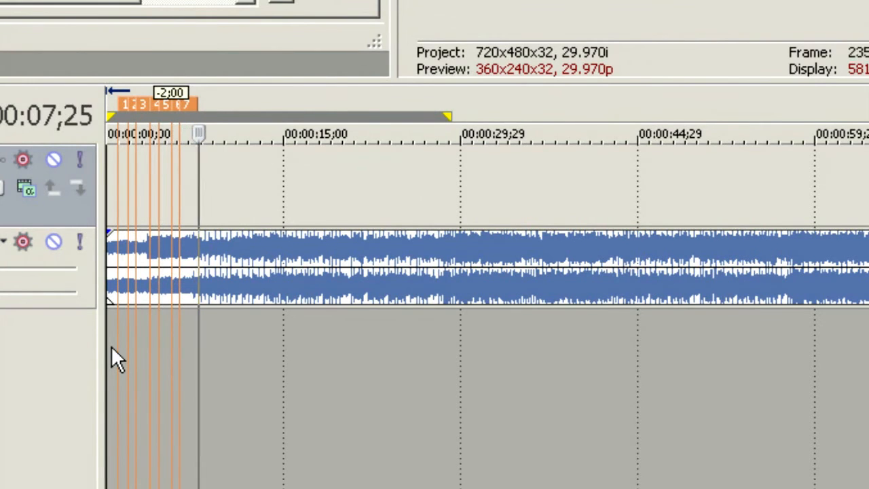
key(m)
key(m)
key(m)
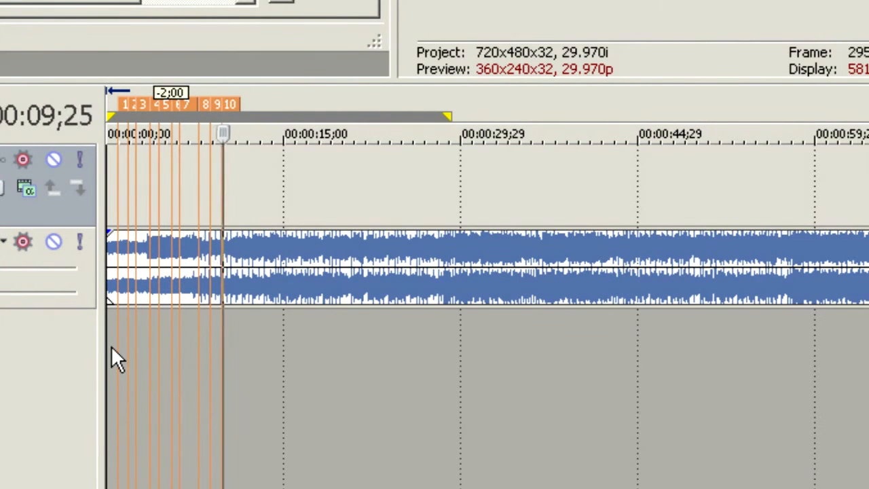
key(m)
key(m)
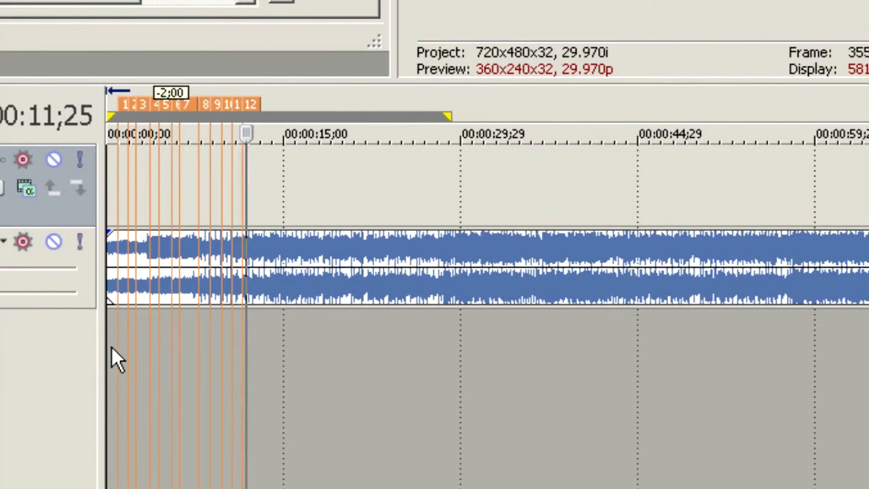
key(m)
key(m)
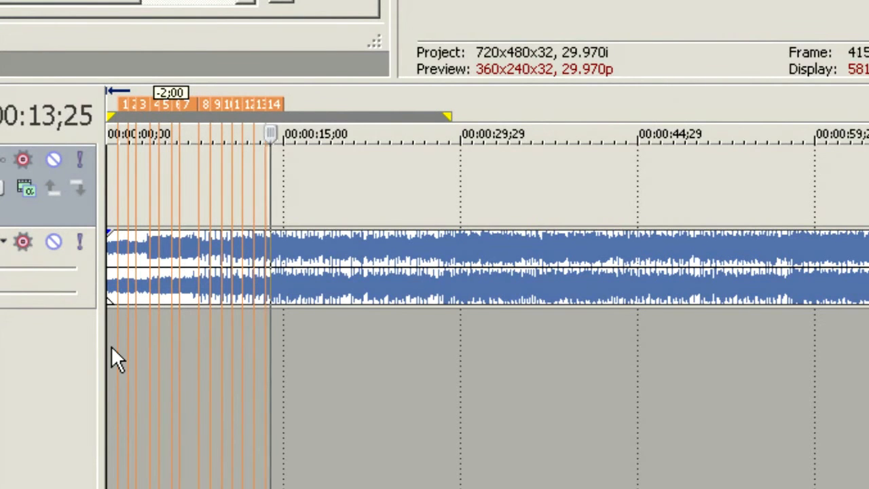
key(m)
key(m)
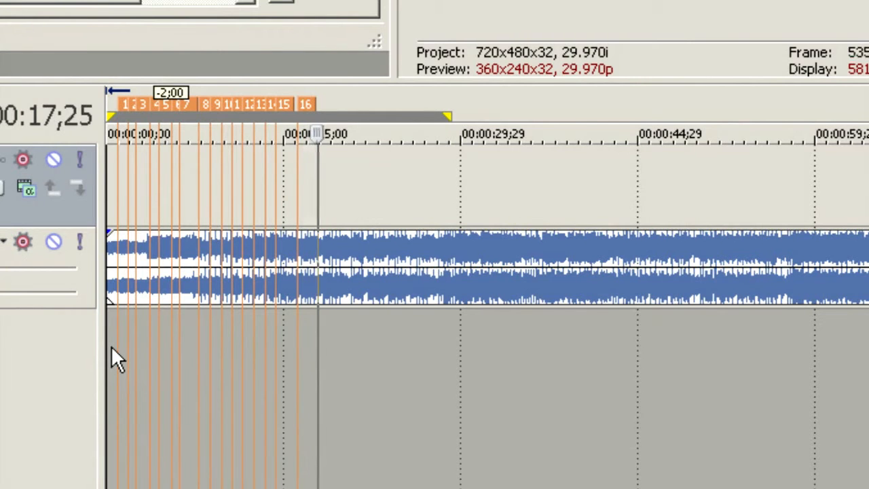
key(m)
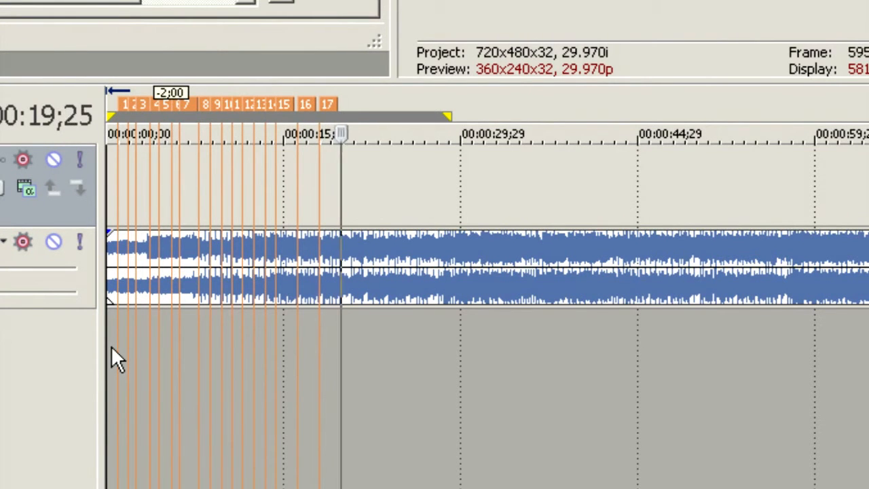
key(m)
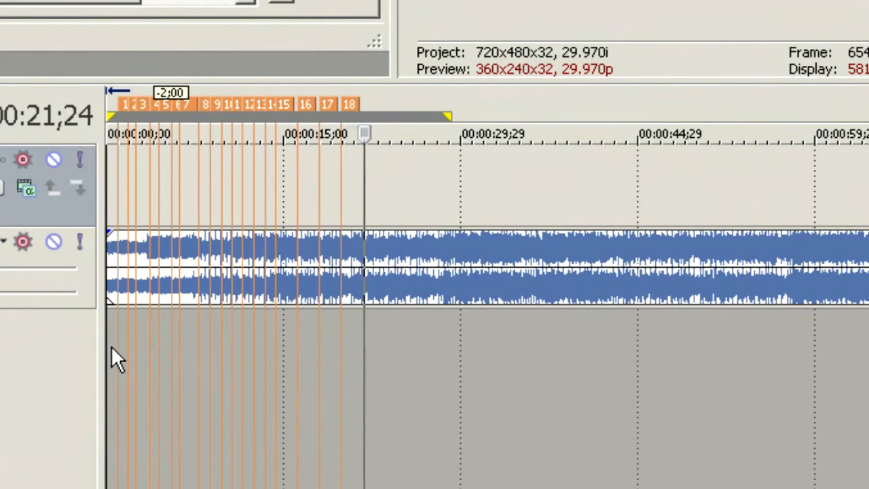
key(m)
key(m)
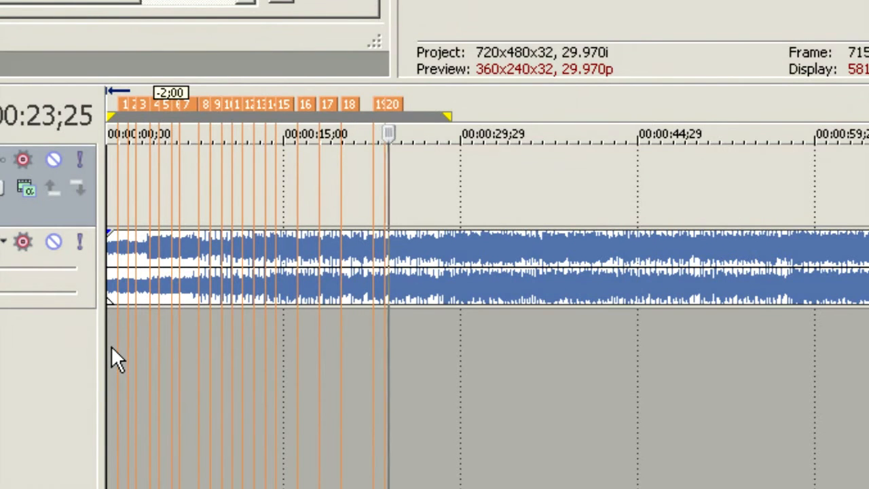
key(m)
key(m)
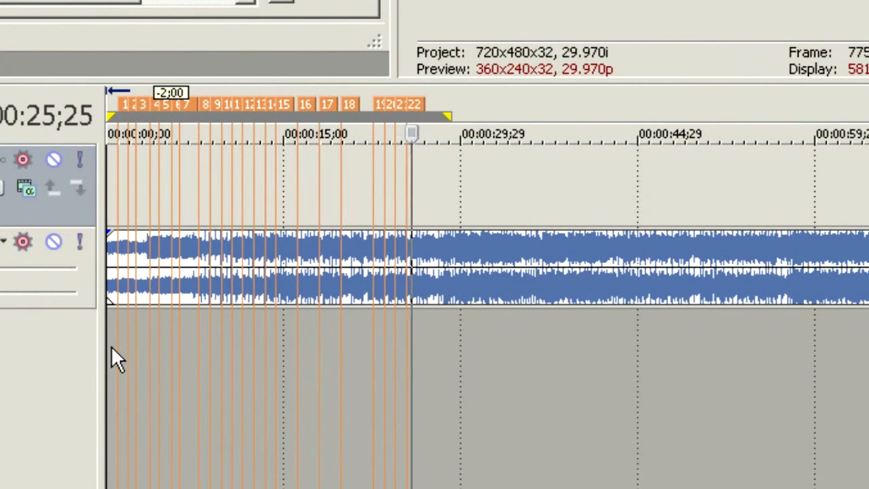
key(m)
key(space)
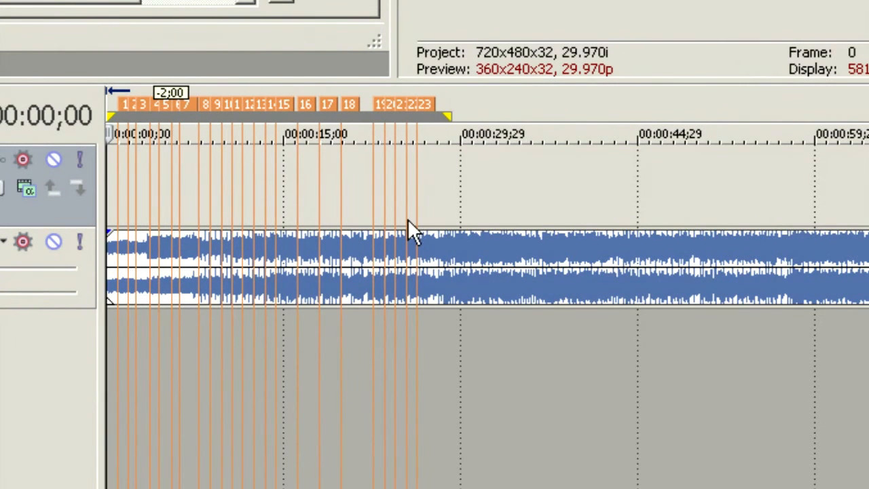
scroll(411, 231, up, 5)
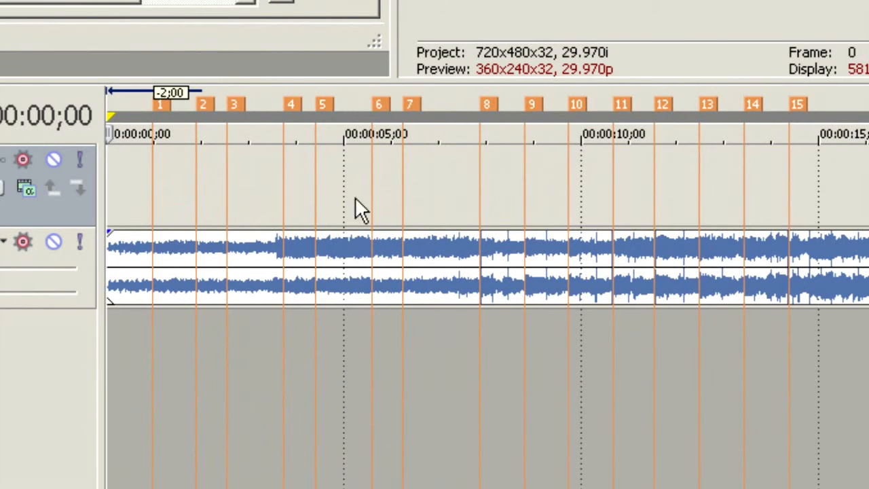
click(157, 369)
click(197, 373)
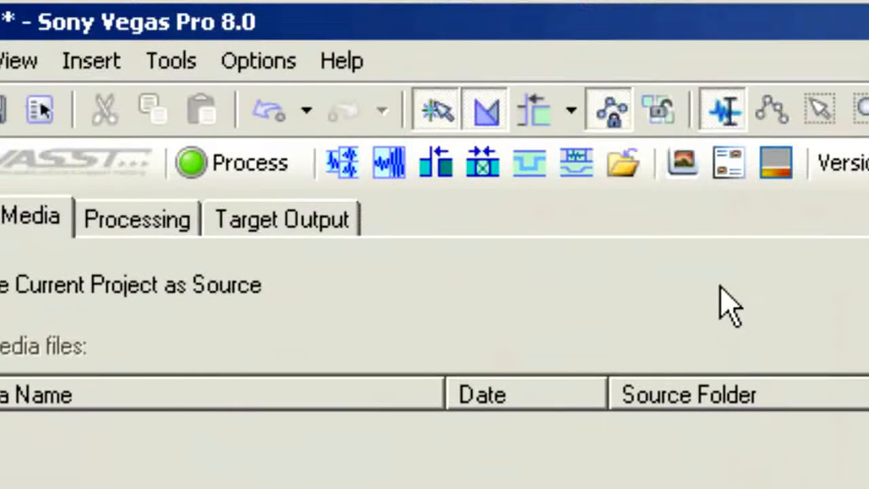
Open the photo montage tool, start adding files from the 7-19-08 folder, and select IMG_0236.JPG through IMG_0246.JPG.
click(684, 182)
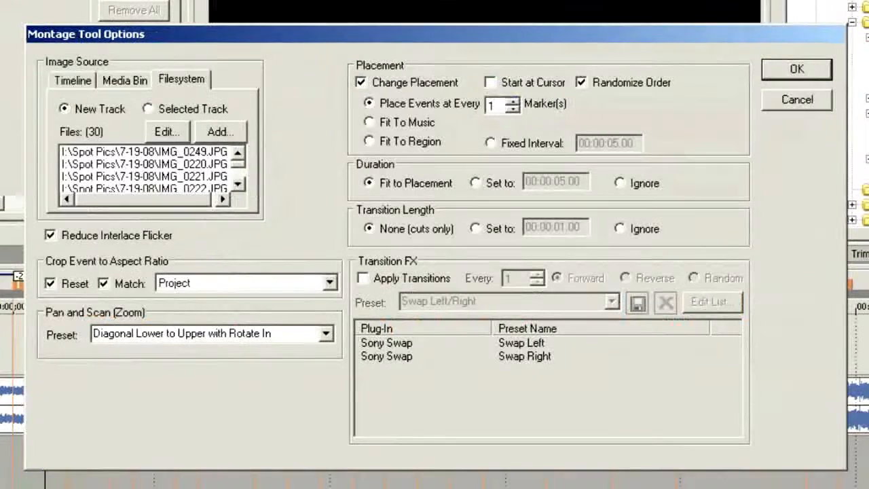
click(220, 131)
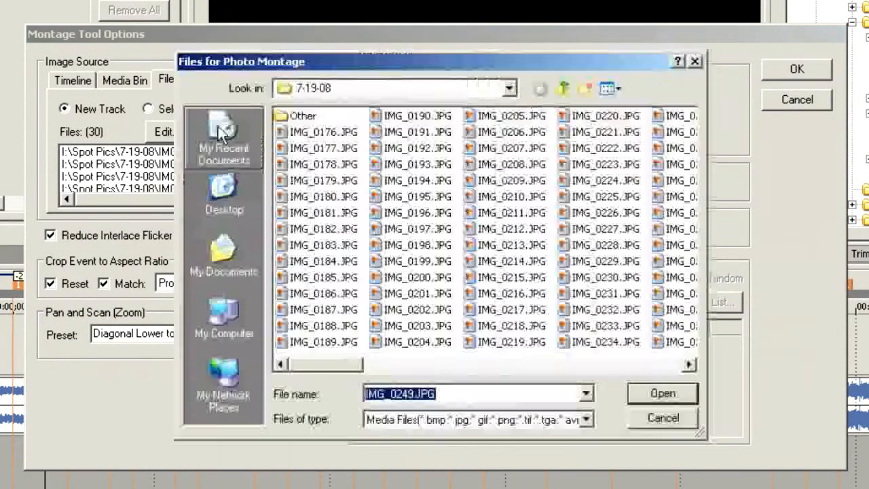
drag(338, 370, 402, 369)
click(413, 133)
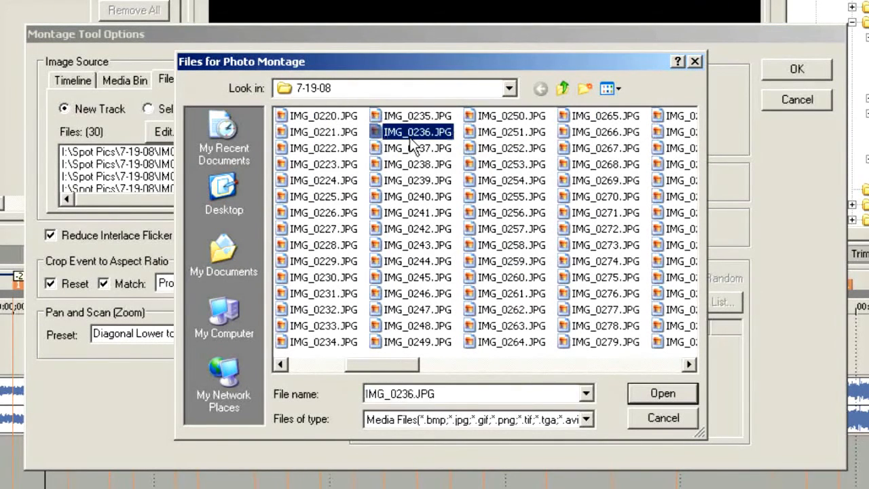
shift+click(408, 299)
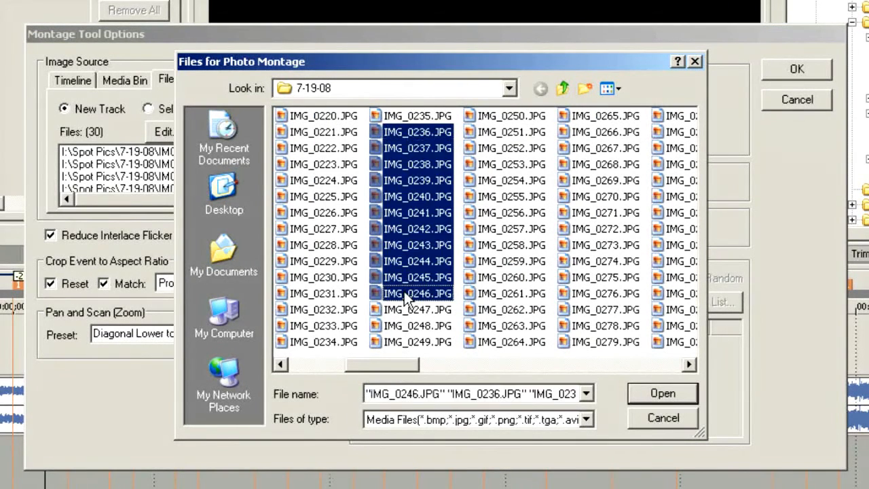
Extend the photo selection with IMG_0262, IMG_0264, IMG_0278, IMG_0274, IMG_0271 and IMG_0267.
ctrl+click(493, 312)
ctrl+click(500, 343)
ctrl+click(569, 326)
ctrl+click(595, 264)
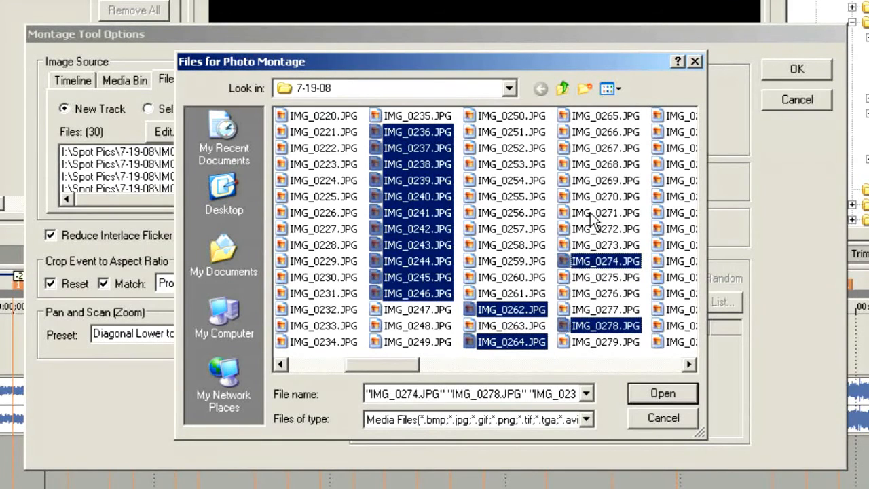
ctrl+click(593, 215)
ctrl+click(598, 151)
Extend the selection with IMG_0284, IMG_0303, IMG_0321, IMG_0339, IMG_0336, IMG_0333 and IMG_0315, and add all selected photos to the montage.
ctrl+click(682, 182)
ctrl+click(681, 258)
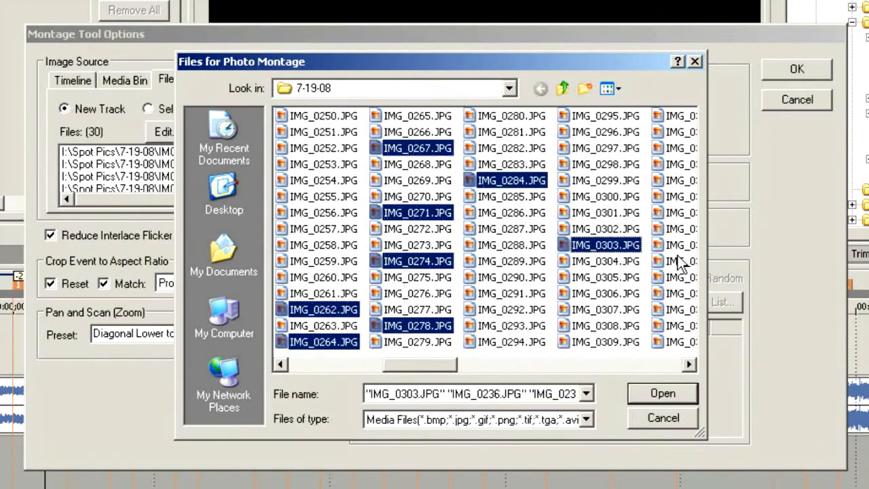
ctrl+click(676, 295)
ctrl+click(676, 343)
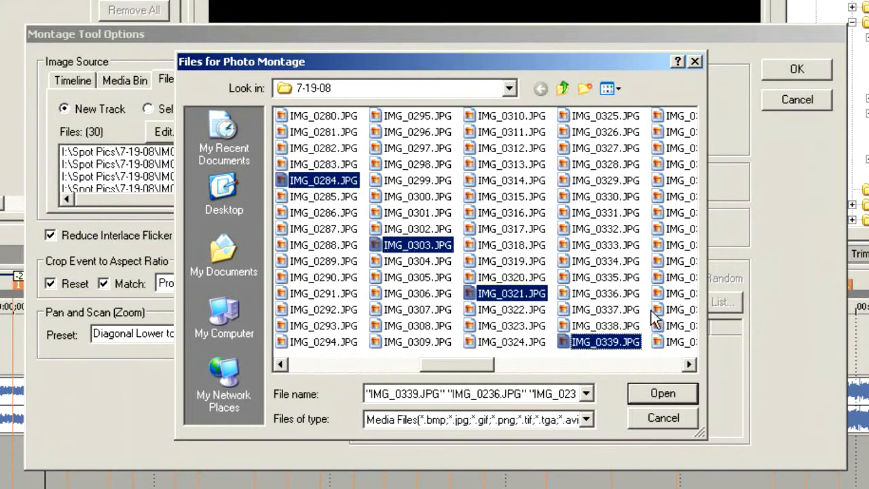
ctrl+click(604, 293)
ctrl+click(588, 246)
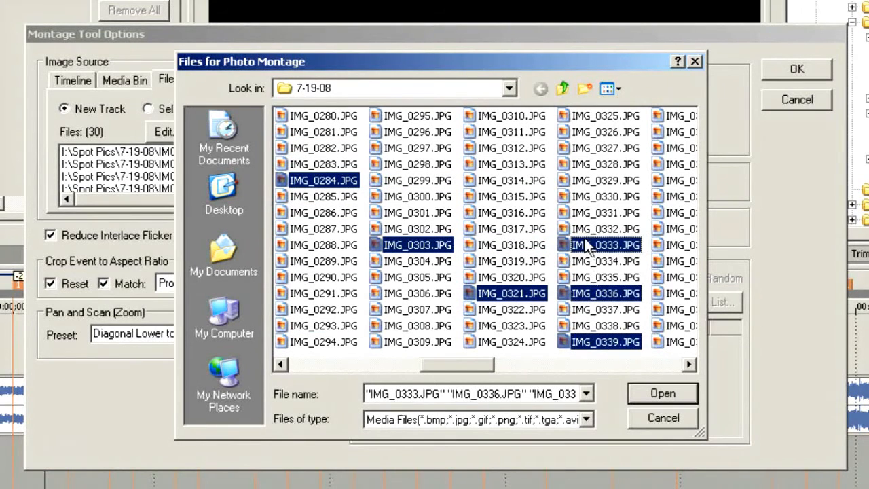
ctrl+click(515, 198)
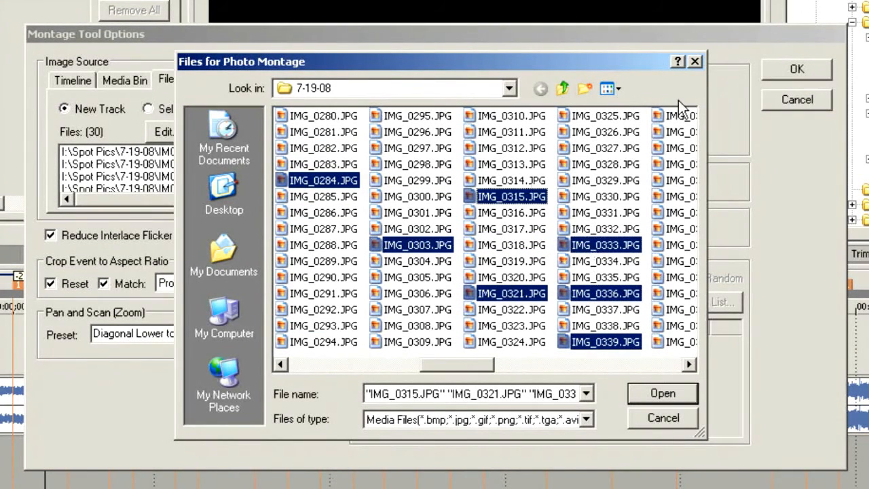
click(685, 391)
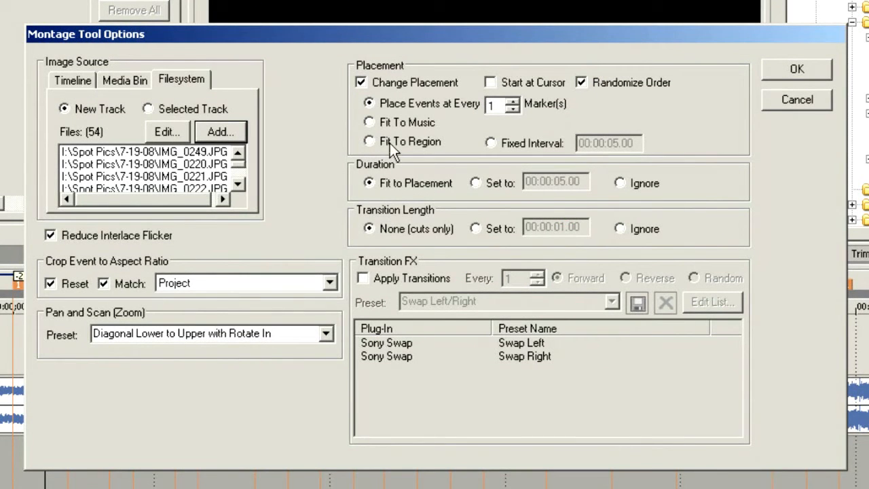
Try the Fit To Region placement and return to placing events at every 1 marker with duration Fit to Placement.
click(593, 85)
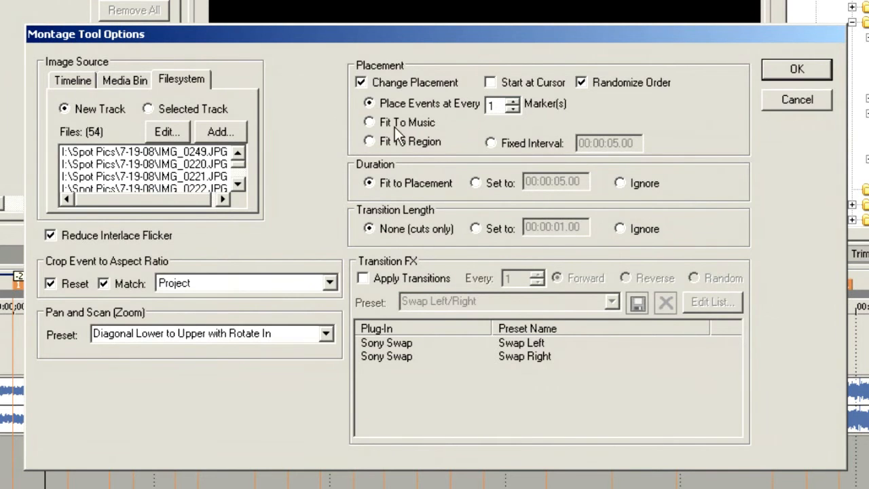
click(380, 142)
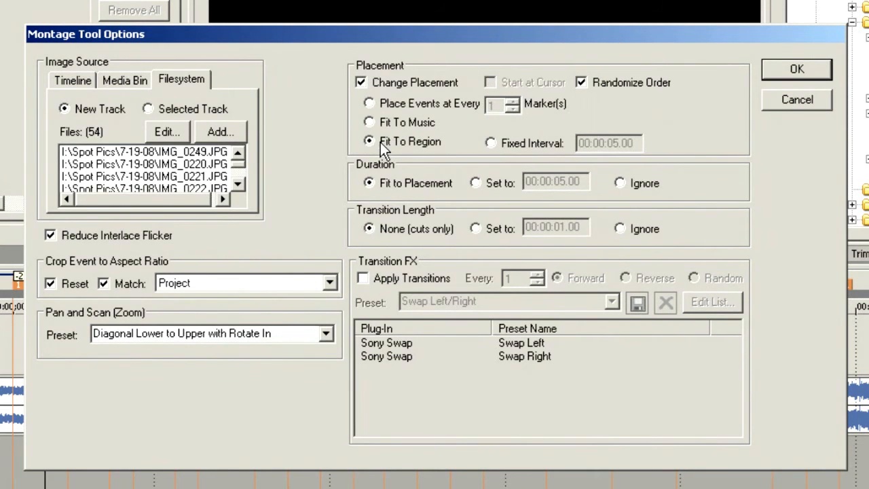
click(370, 103)
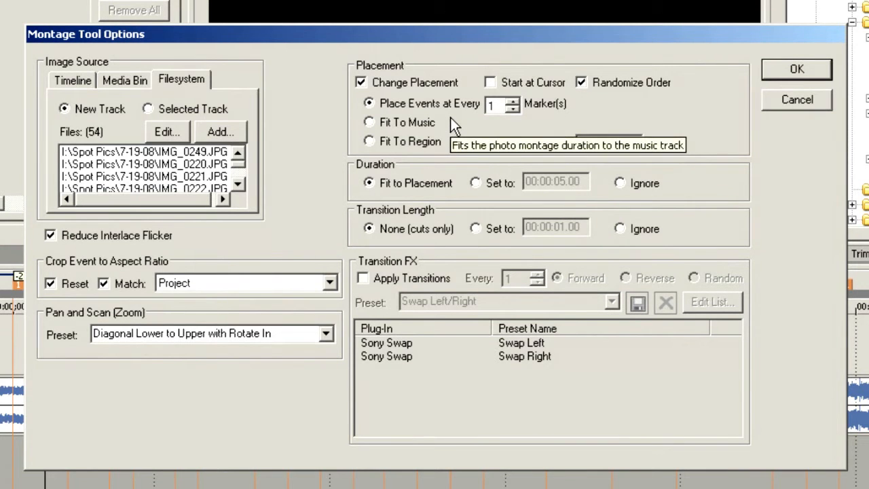
click(402, 182)
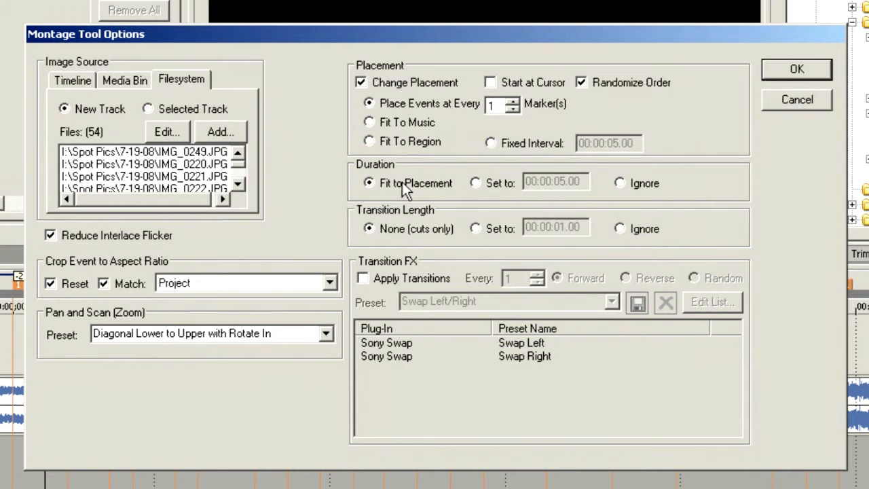
Try a fixed event duration of 00:00:07.00 and return the duration to Fit to Placement.
click(476, 182)
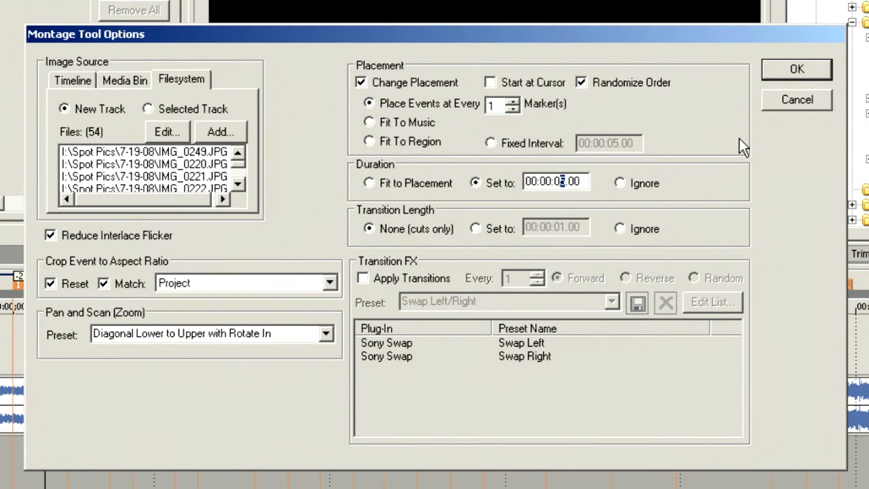
text(7)
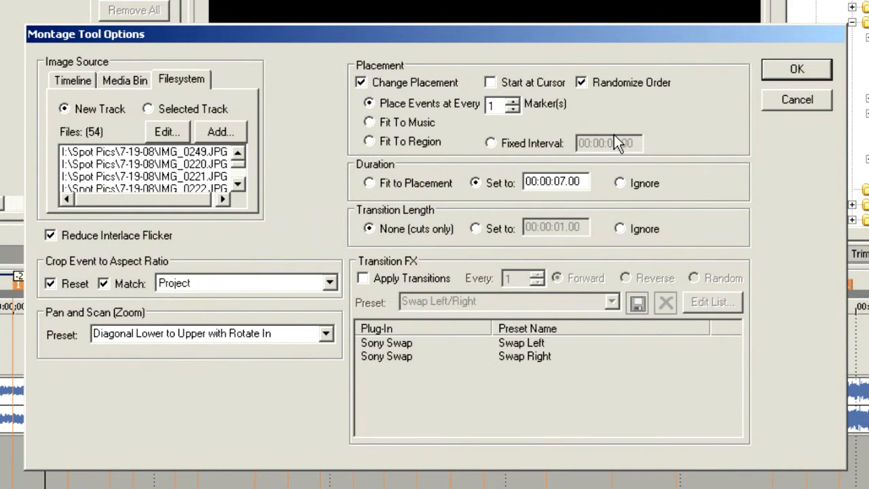
click(380, 188)
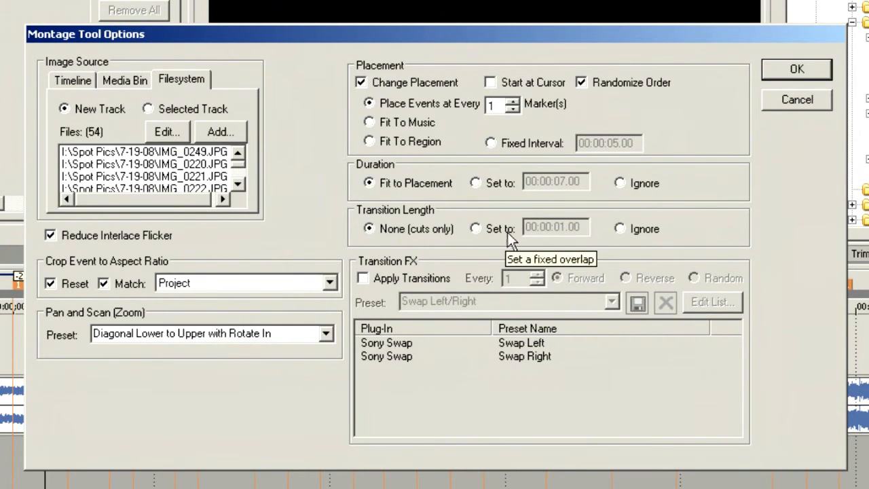
Try a transition length of 00:00:00.07 and the Apply Transitions option, returning to None (cuts only) with transitions off.
click(481, 231)
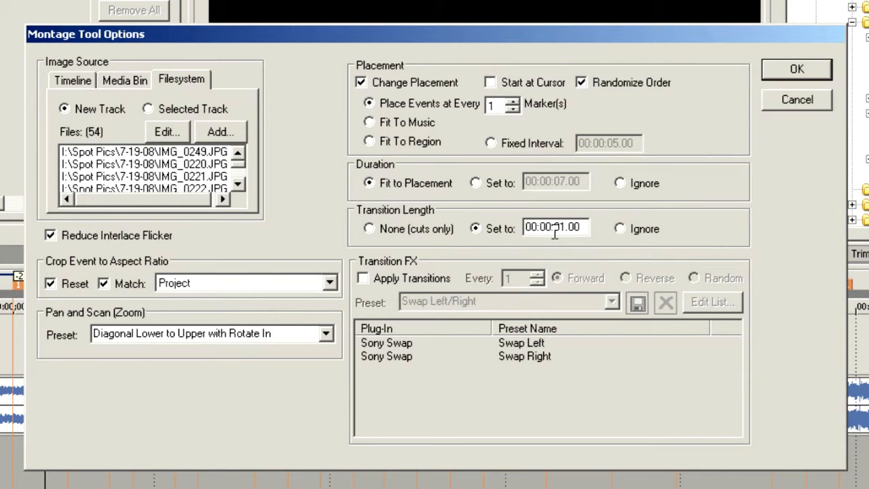
drag(581, 227, 559, 231)
text(0)
click(643, 231)
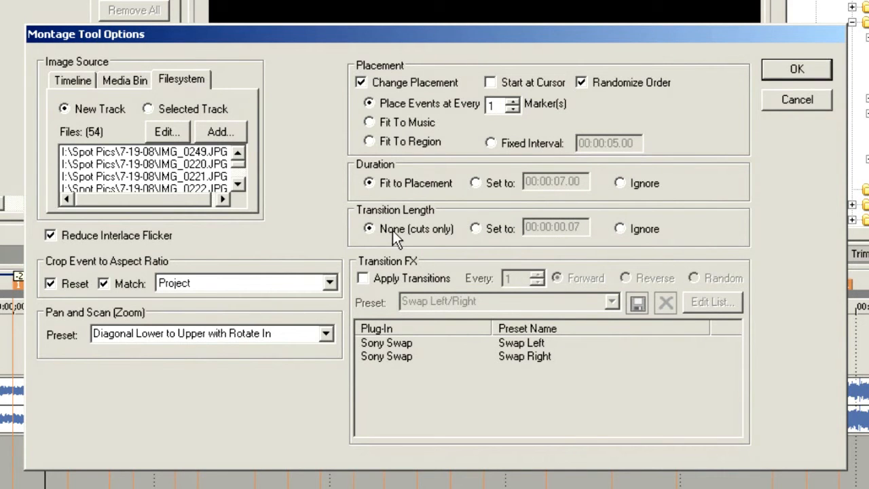
click(364, 279)
click(364, 279)
Keep the crop aspect ratio matched to Project, set the Pan and Scan preset to All Directions, and generate the photo montage.
click(330, 284)
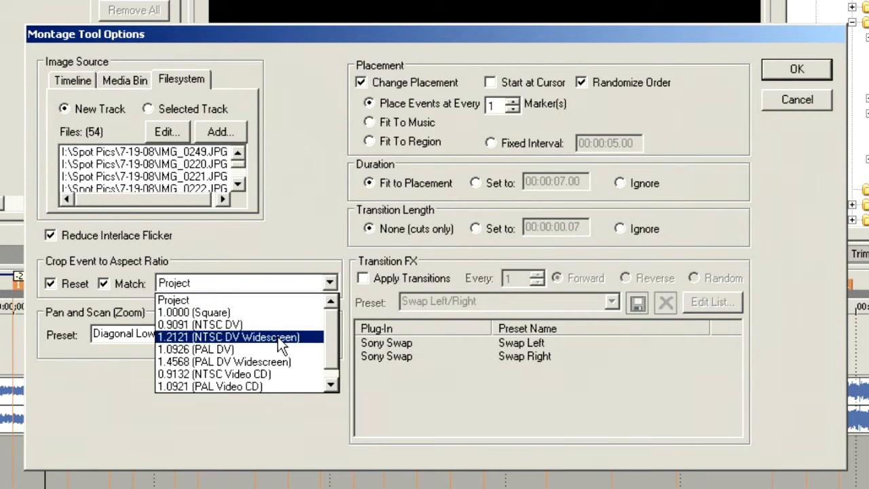
click(280, 242)
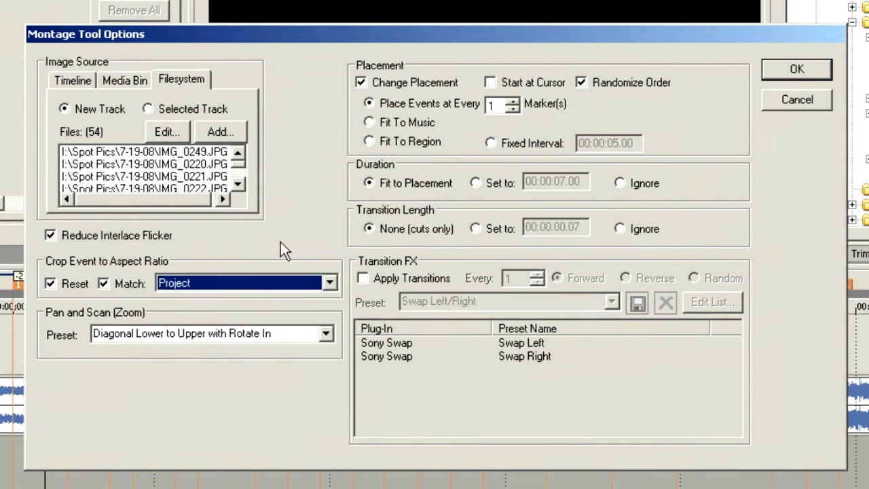
click(327, 336)
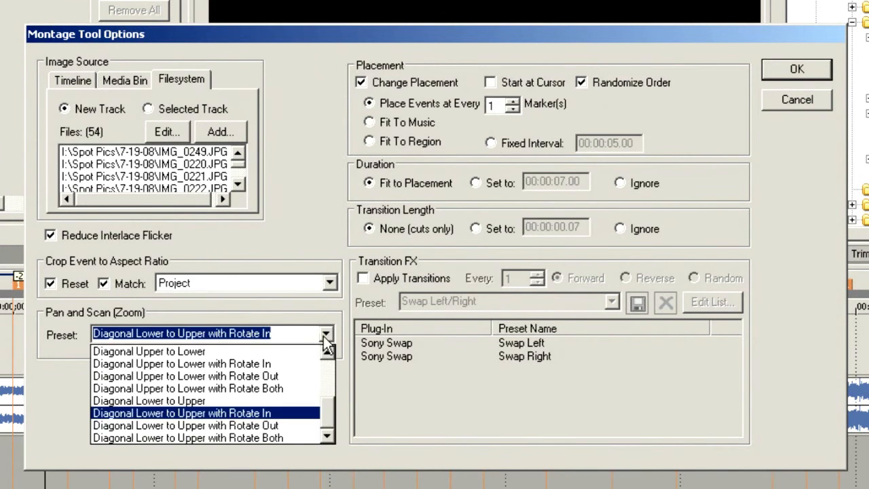
scroll(339, 380, up, 5)
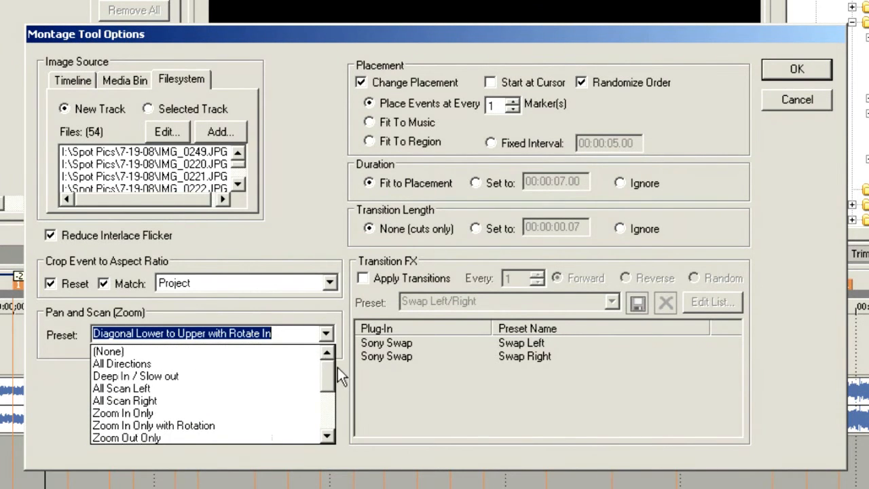
click(276, 365)
click(327, 335)
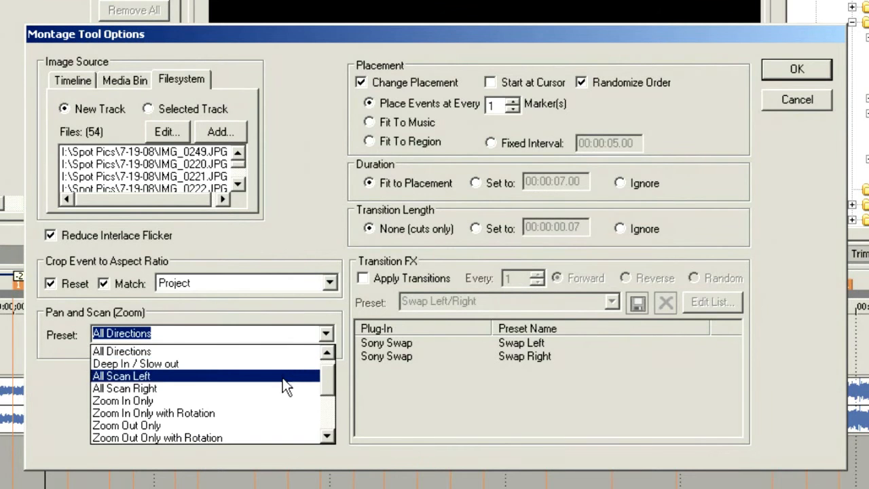
mouse_move(335, 395)
mouse_down()
mouse_move(330, 438)
mouse_move(329, 380)
mouse_up()
click(256, 360)
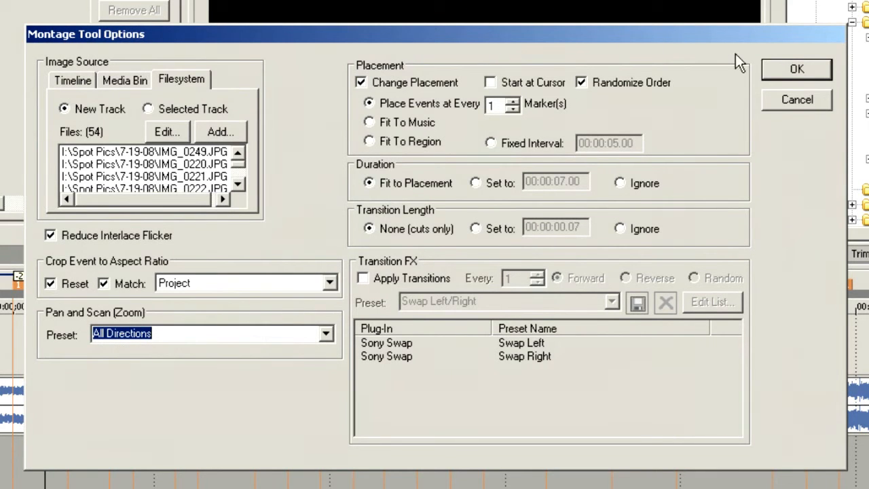
click(777, 71)
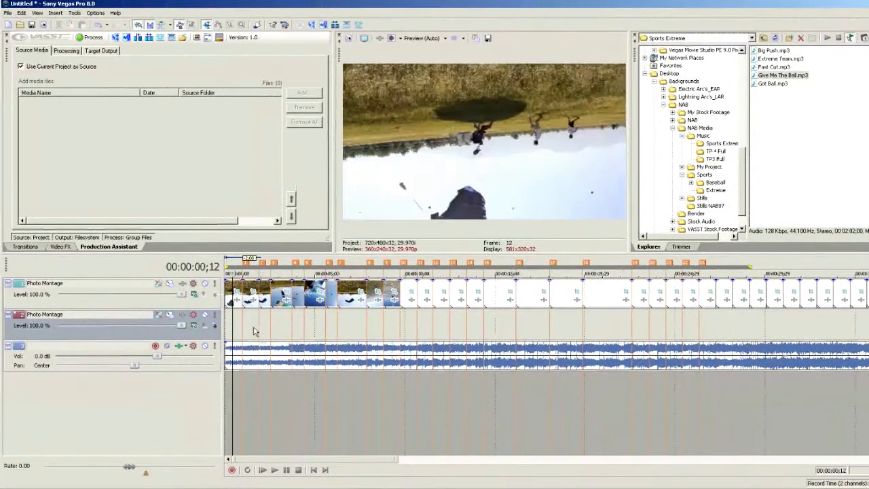
Play a short stretch near the start of the generated montage to check how the photos appear.
click(254, 332)
key(space)
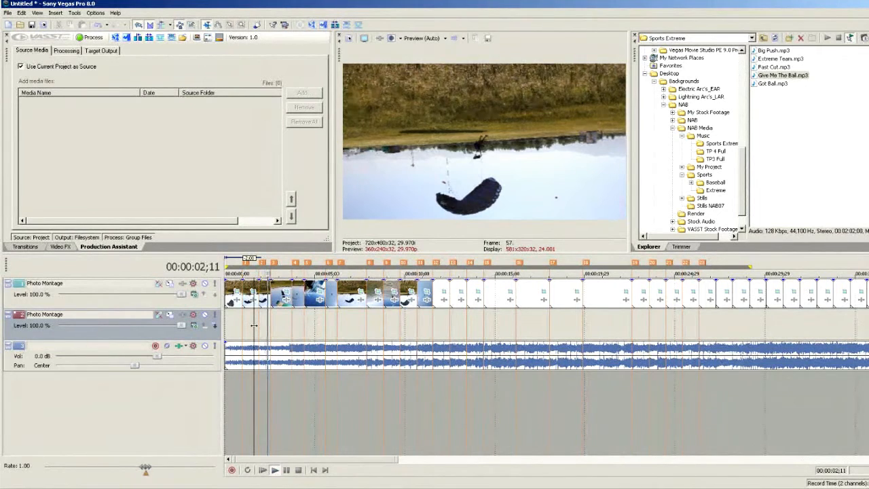
key(space)
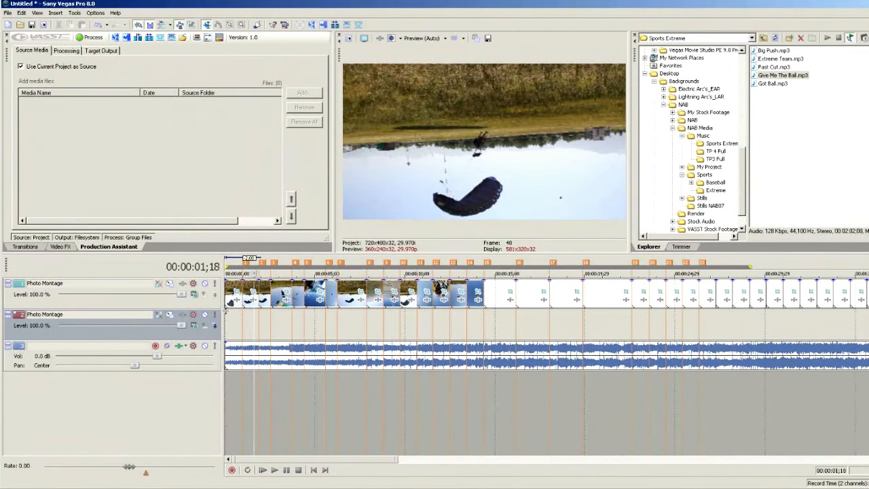
Flip the upper Photo Montage track vertically with Track Motion and delete the empty second Photo Montage track.
click(170, 284)
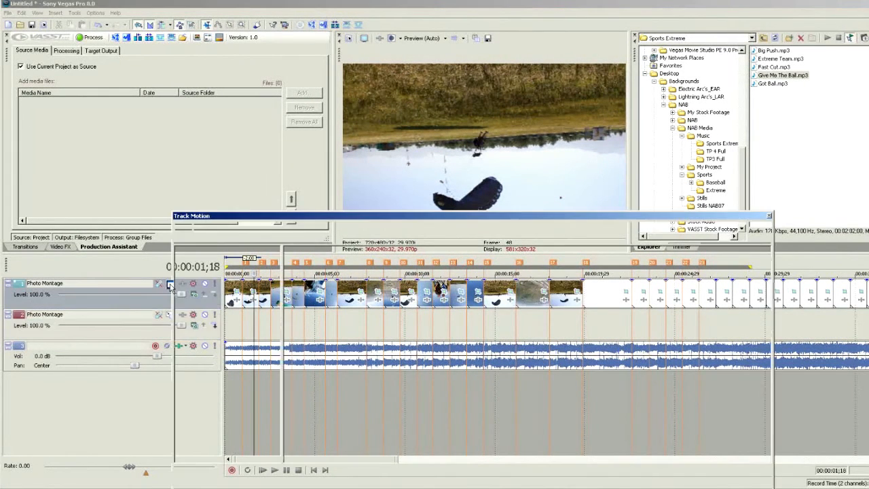
right_click(434, 376)
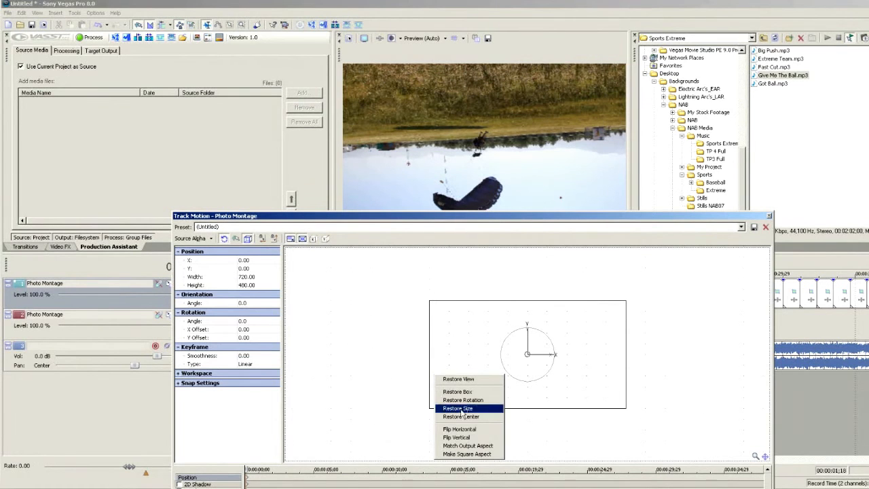
click(468, 438)
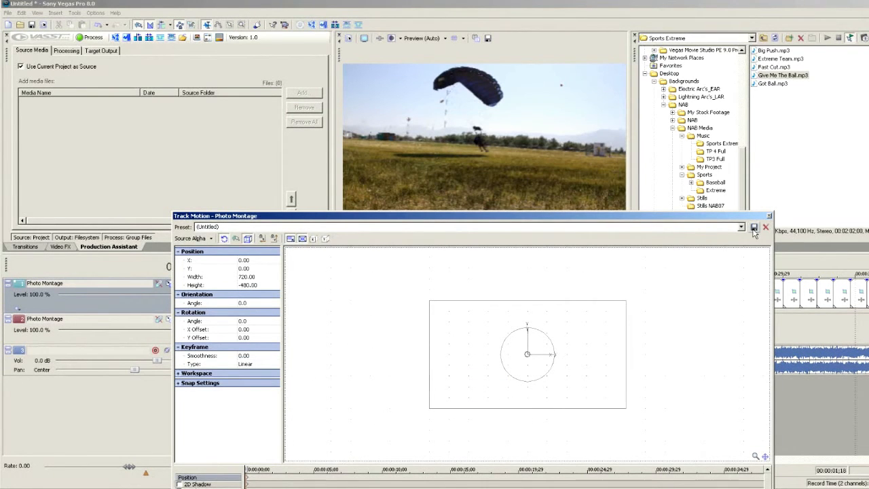
click(769, 216)
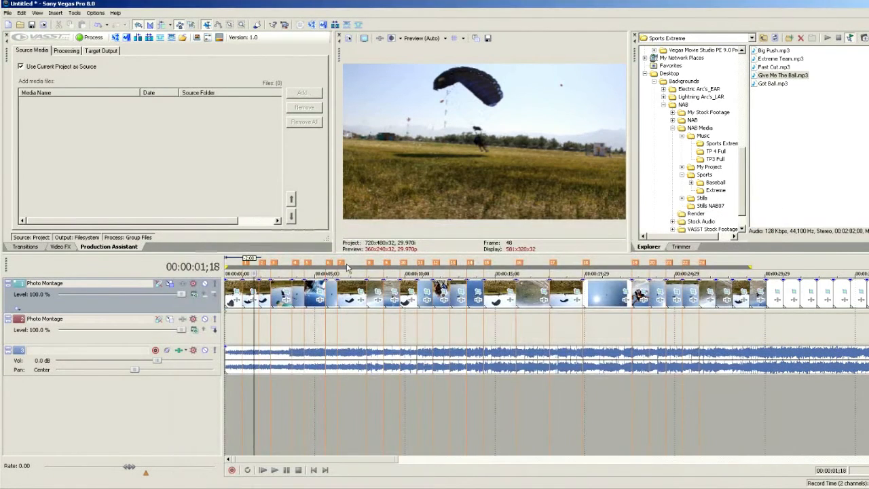
right_click(123, 327)
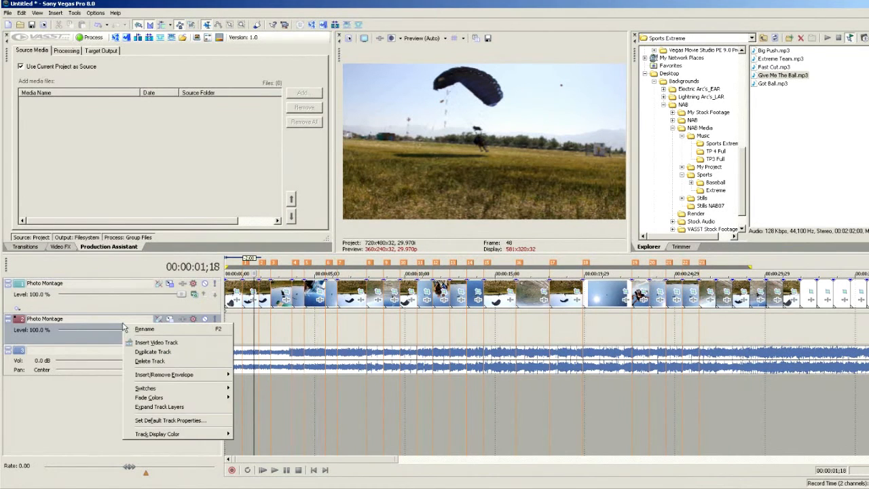
click(158, 361)
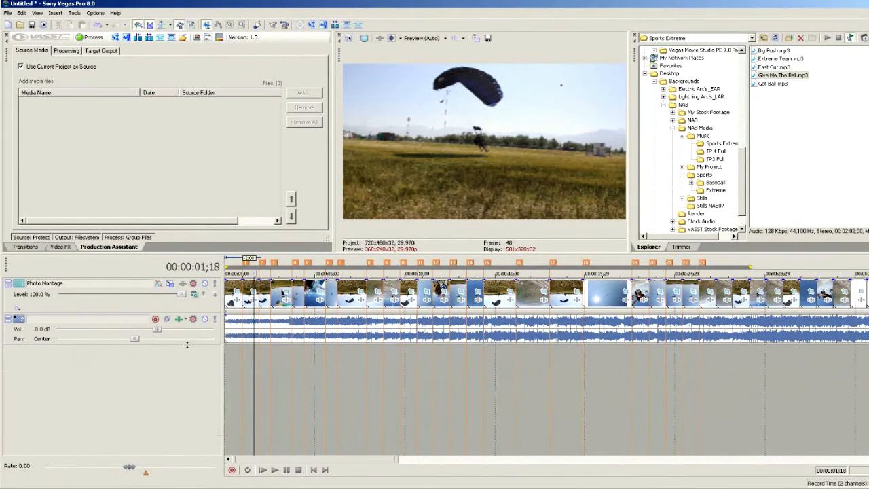
Play the montage from the beginning of the timeline to check the photo changes against the music.
click(226, 365)
key(space)
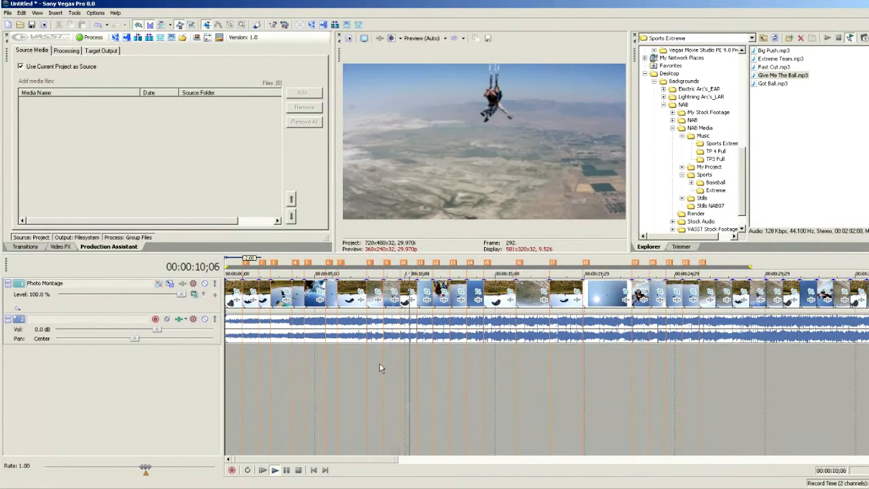
key(space)
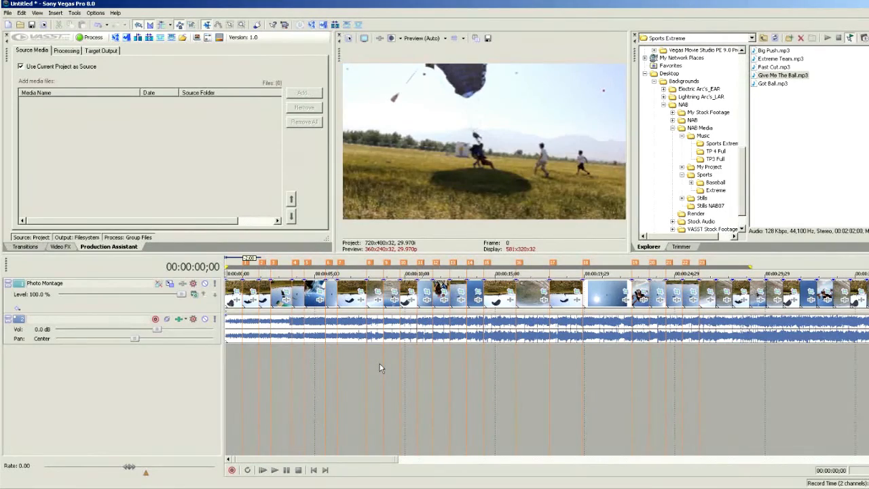
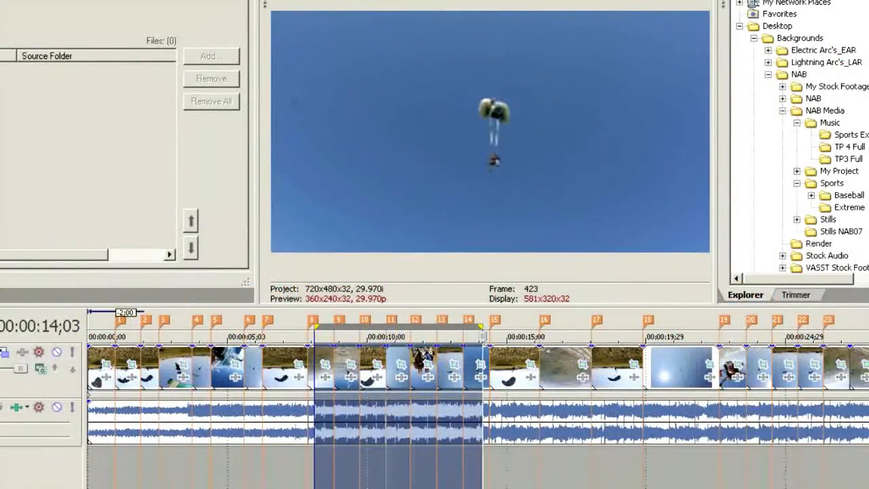
Play the selected stretch of the montage between markers 8 and 15 to check the photo changes against the music.
key(space)
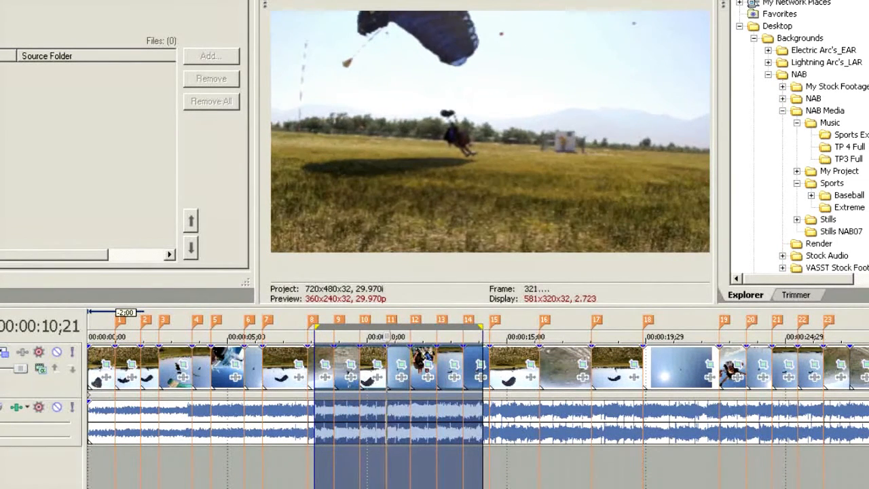
key(space)
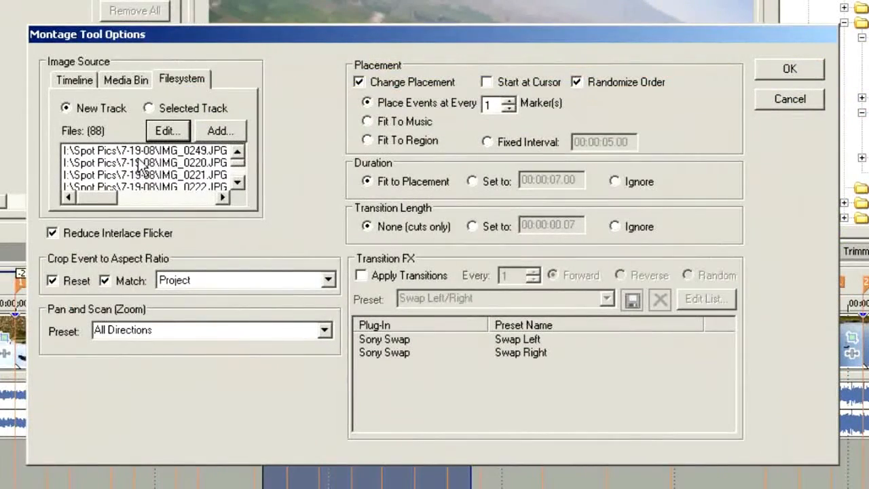
Remove all photos from the montage tool's file list and accept the emptied list.
click(167, 132)
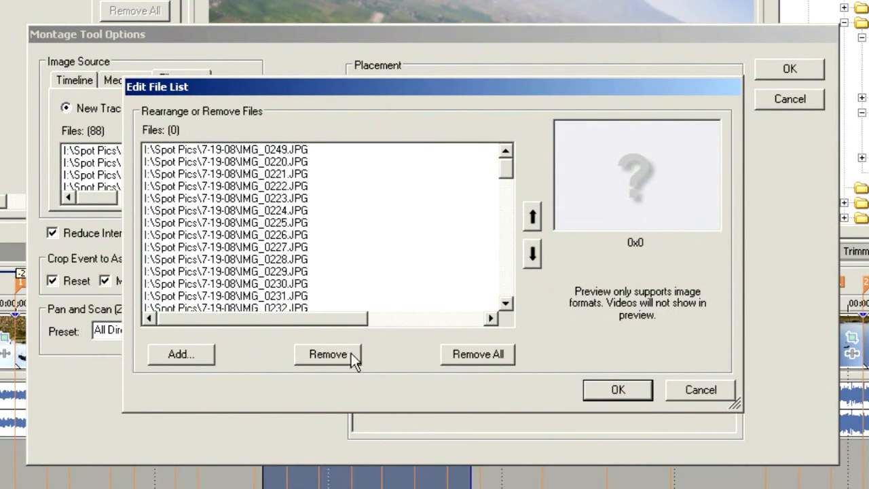
click(468, 359)
click(412, 273)
click(619, 391)
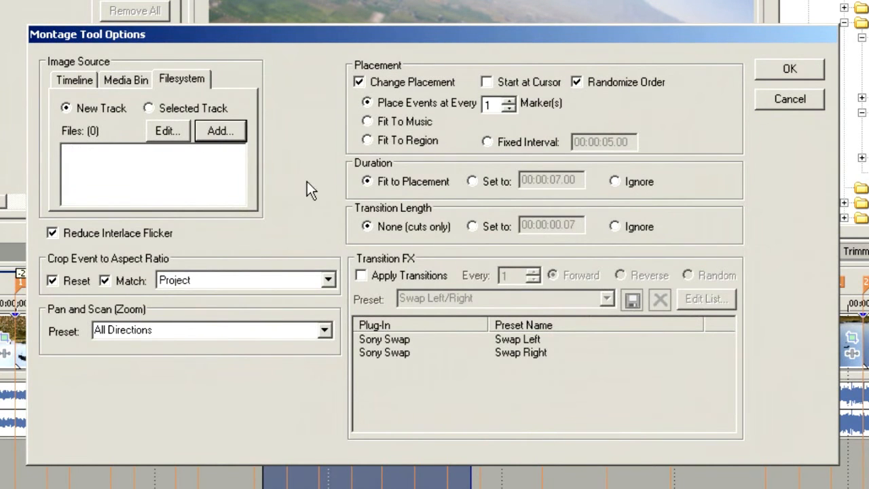
Add the video clips ES101.avi to ES134.avi from the Extreme folder as the montage source files.
click(229, 131)
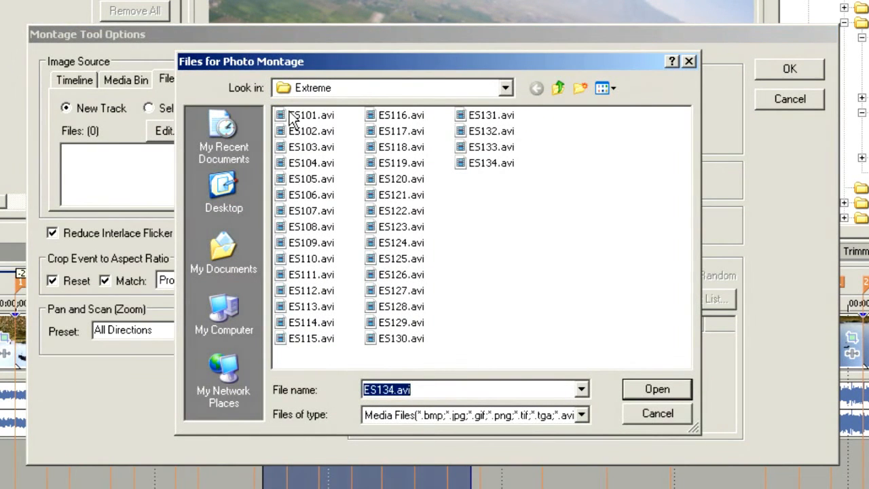
click(292, 117)
shift+click(511, 170)
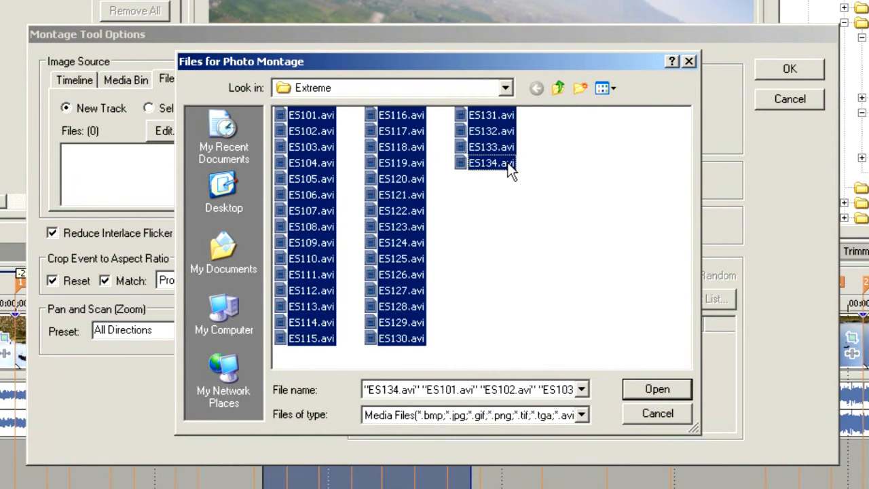
click(649, 388)
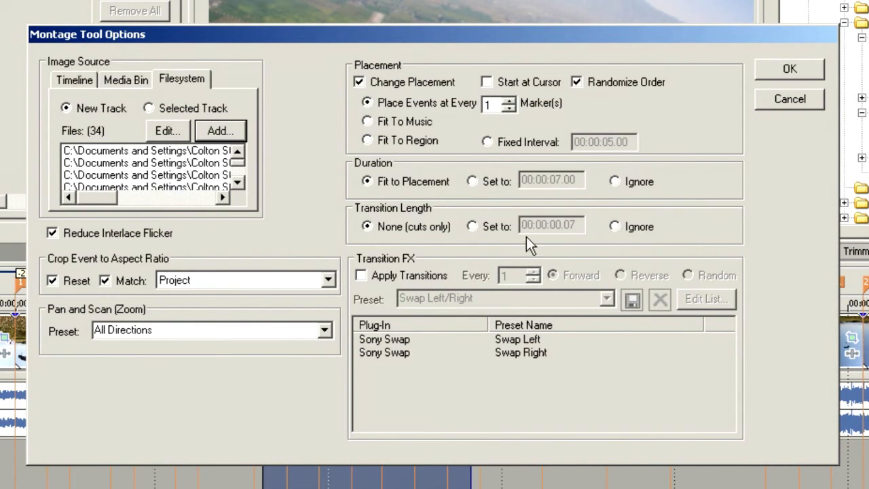
Set the transition length to 00:00:00.04 and the Pan and Scan preset to (None), and generate the video montage.
click(472, 227)
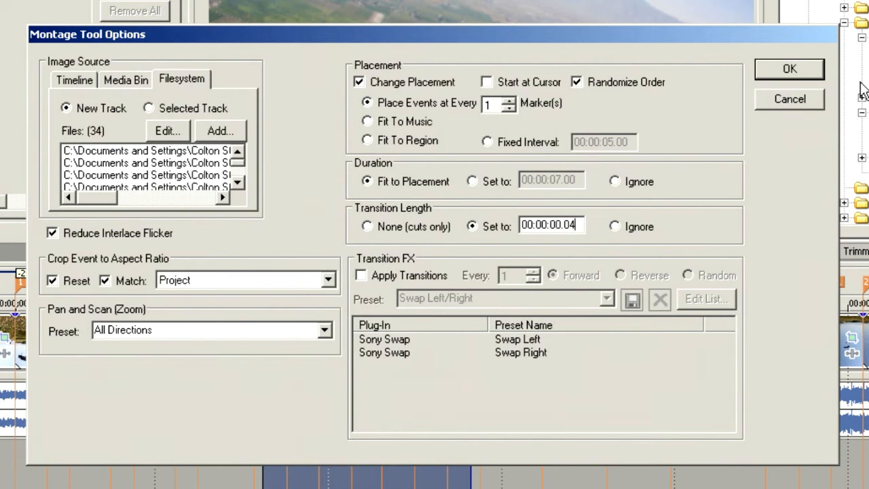
click(325, 331)
drag(326, 382, 337, 363)
click(251, 346)
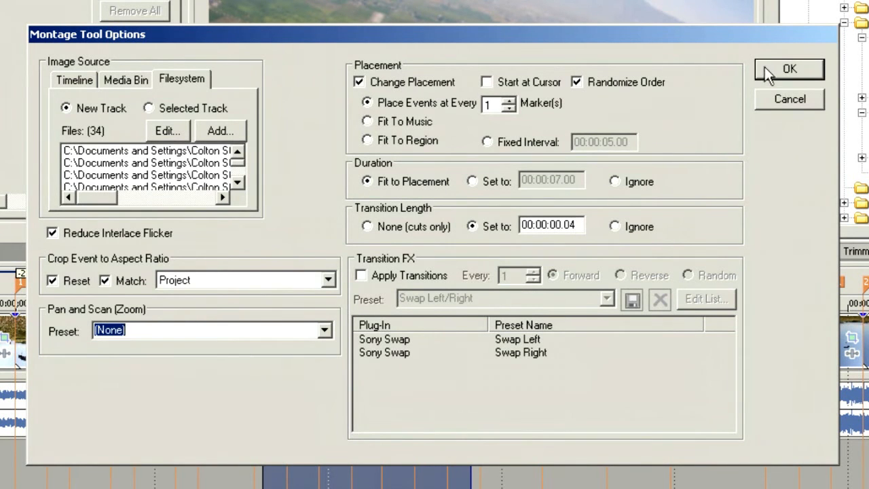
click(788, 69)
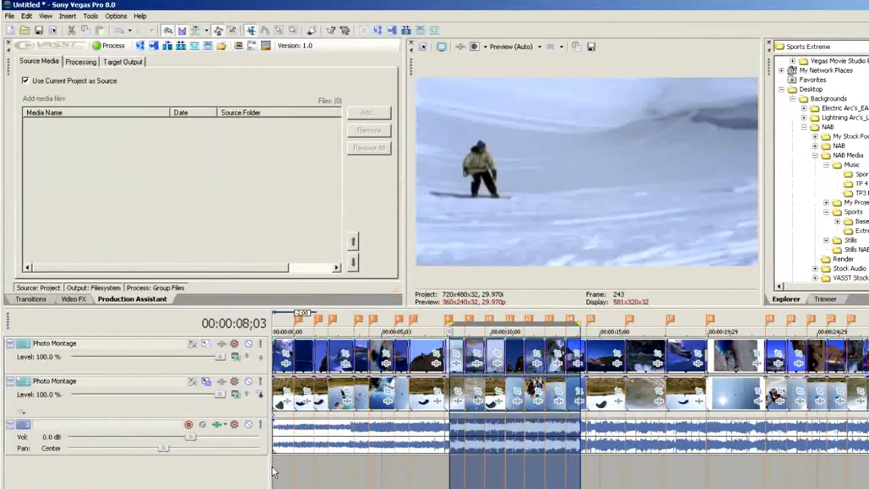
Play the new video montage from the start of the timeline to check its cuts against the music.
click(275, 477)
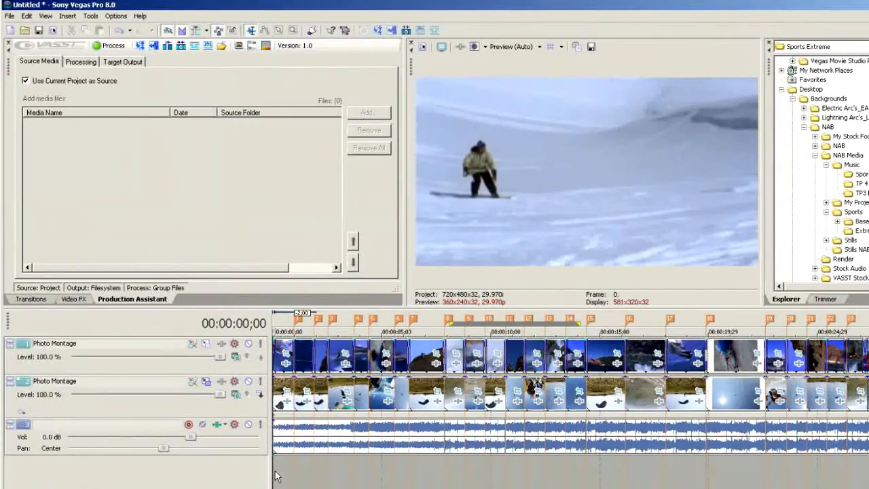
key(space)
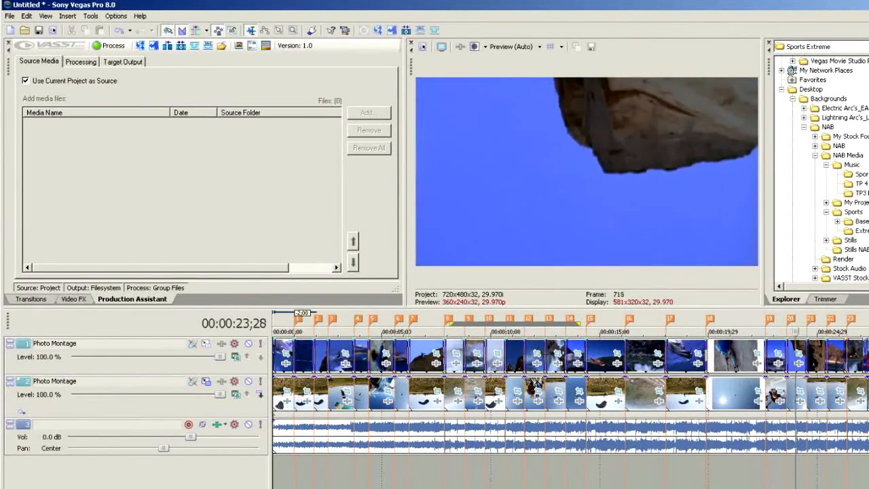
key(space)
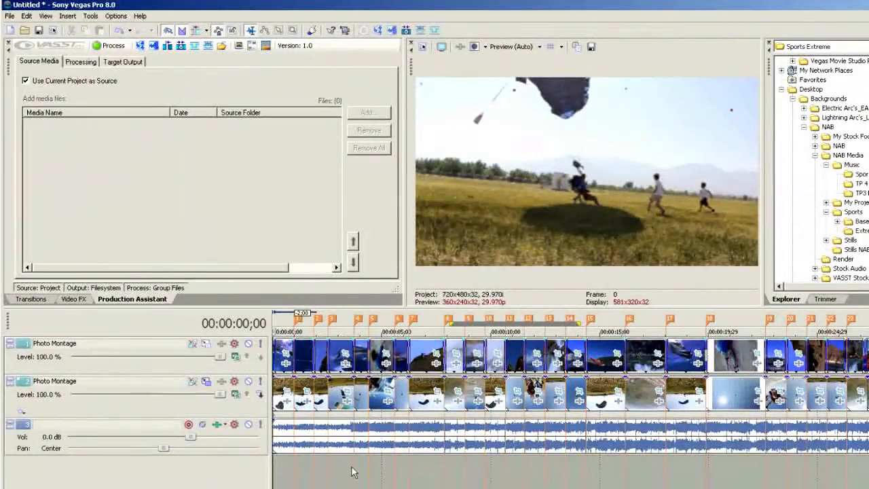
Add a Composite Level envelope to the upper Photo Montage track.
click(145, 342)
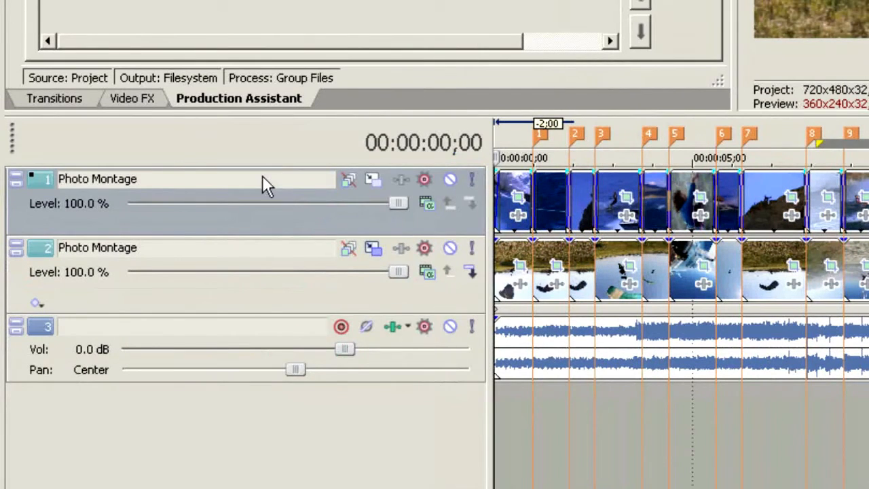
right_click(238, 211)
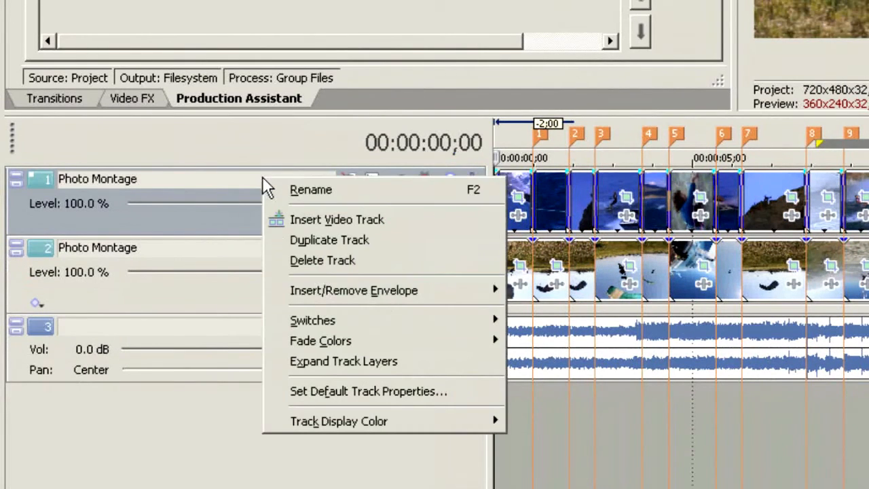
mouse_move(410, 299)
click(536, 318)
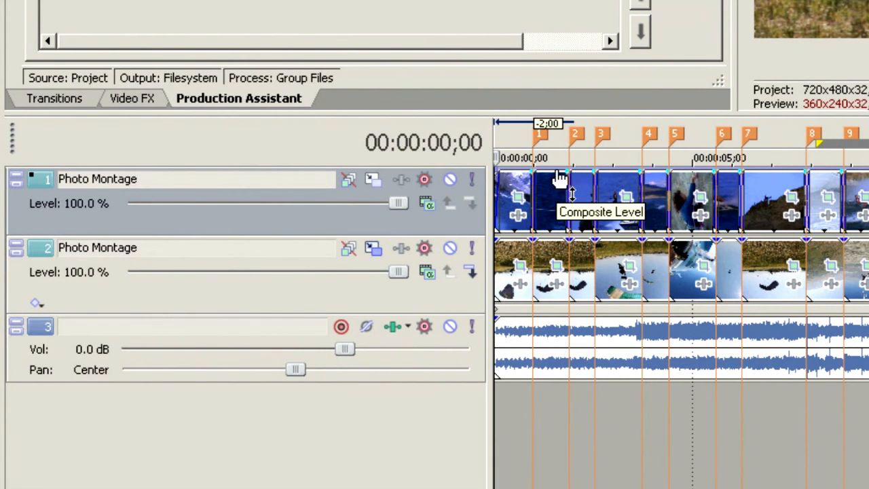
Shape the upper track's Composite Level envelope into alternating rises and dips along the montage.
mouse_move(560, 167)
mouse_down()
mouse_move(586, 211)
mouse_move(609, 226)
mouse_move(678, 228)
mouse_move(708, 217)
mouse_move(727, 190)
mouse_move(757, 183)
mouse_move(779, 210)
mouse_move(826, 197)
mouse_up()
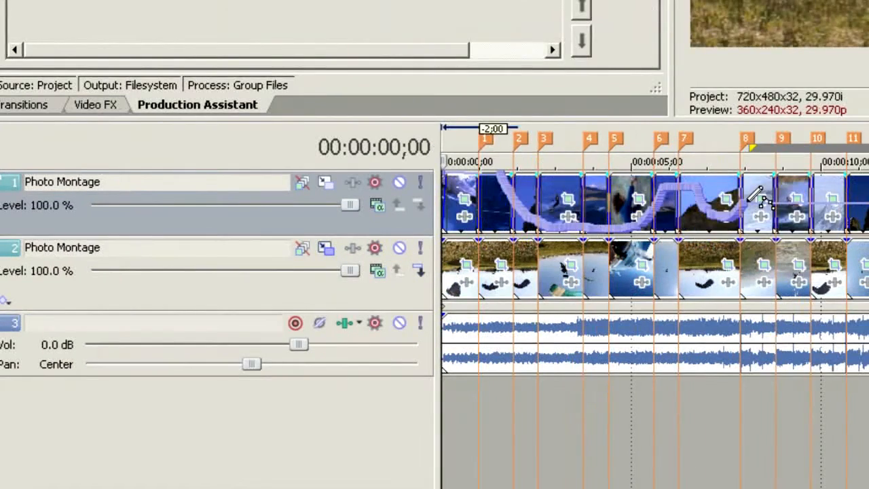
mouse_move(754, 198)
mouse_down()
mouse_move(868, 208)
mouse_move(868, 188)
mouse_move(868, 201)
mouse_up()
mouse_move(417, 217)
mouse_down()
mouse_move(479, 205)
mouse_move(539, 237)
mouse_move(801, 211)
mouse_up()
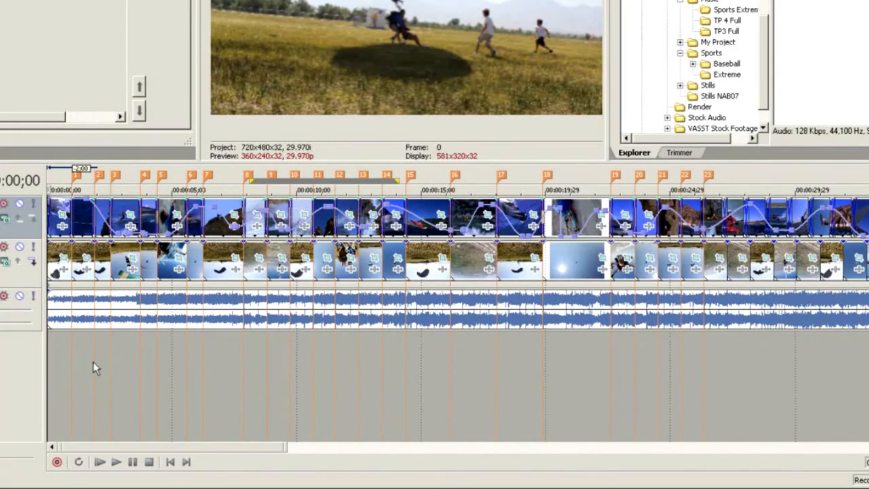
Play the layered montage from just before marker 1 to check how the two tracks blend.
click(65, 359)
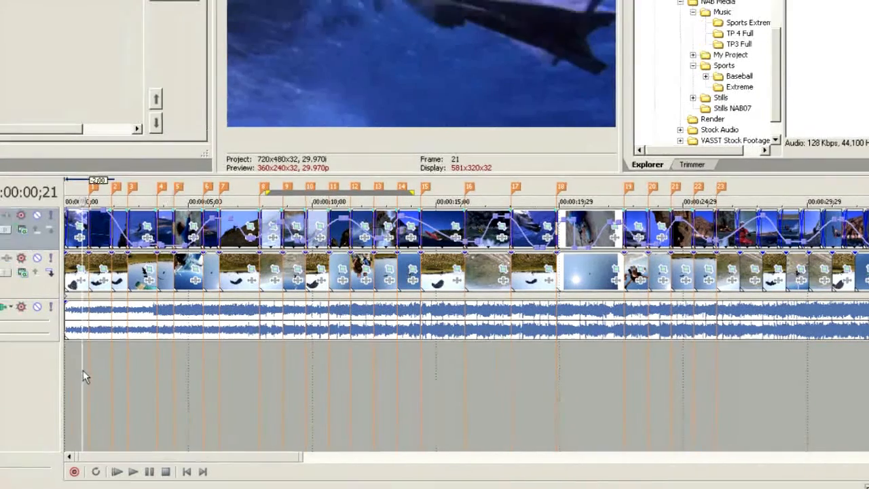
key(space)
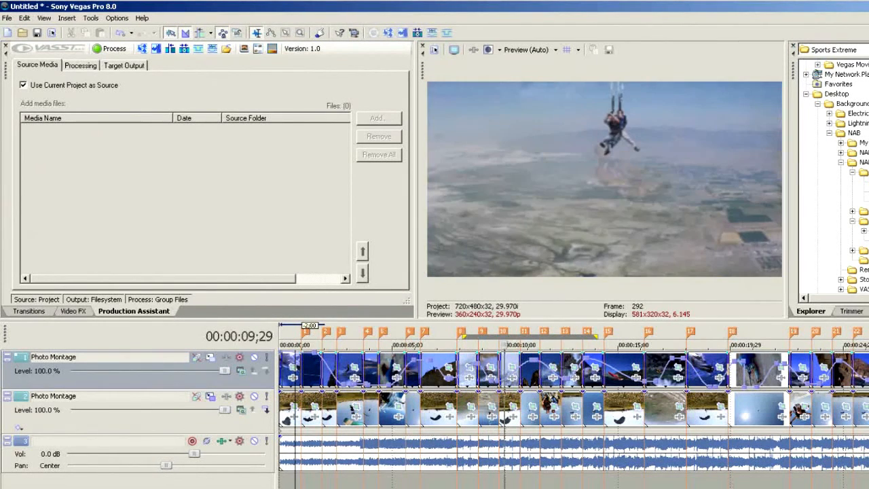
key(space)
Select the time range from marker 1 to just past marker 7 and play it to review the blending.
drag(439, 338, 301, 337)
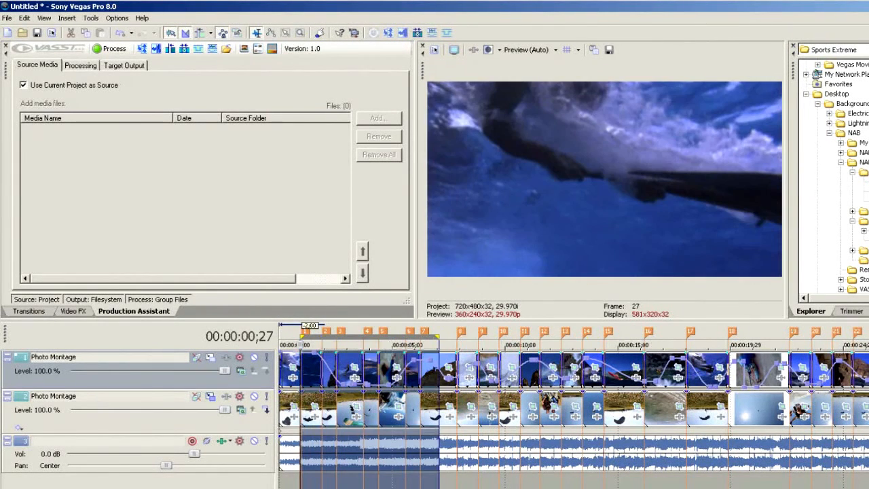
key(space)
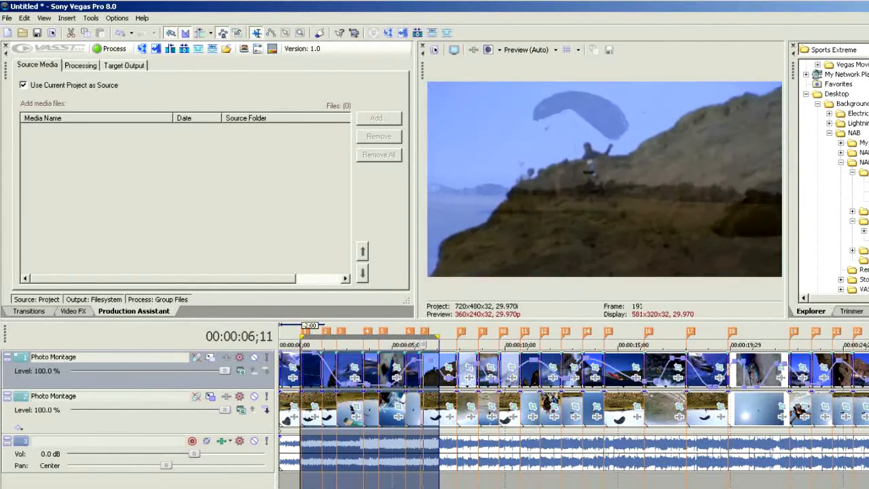
key(space)
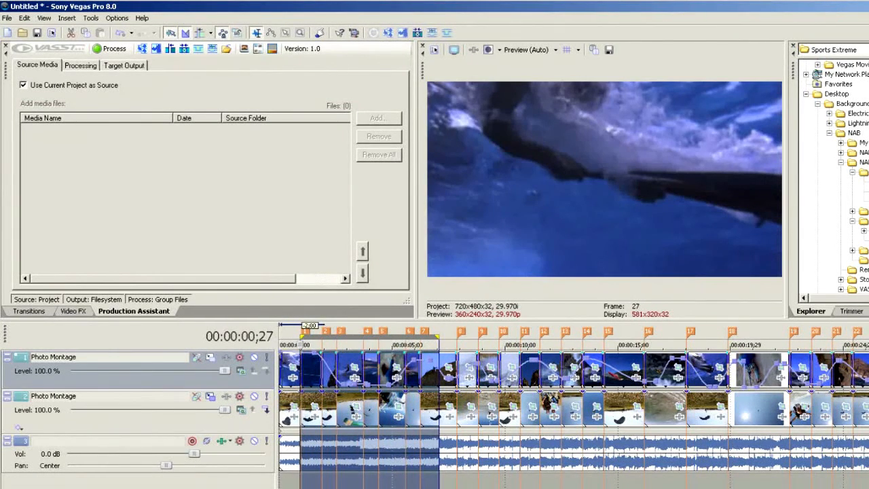